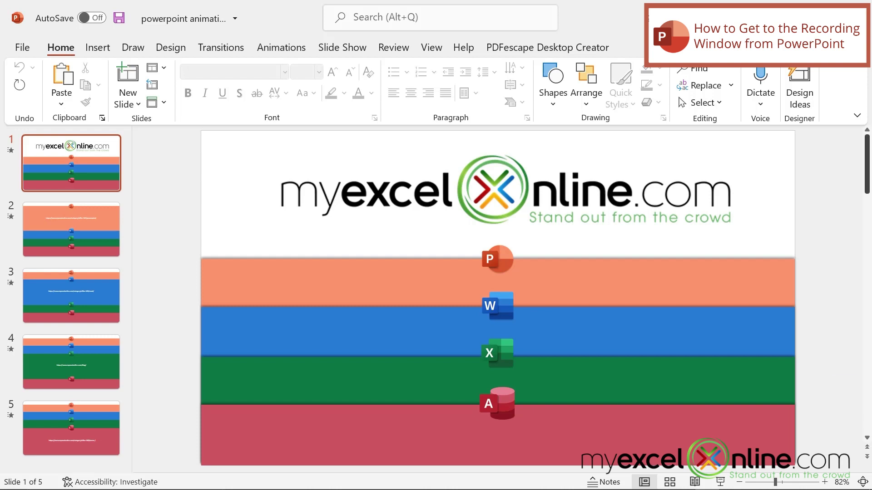
# From the Slide Show tab, start a recording from the beginning of the presentation.
pyautogui.click(340, 50)
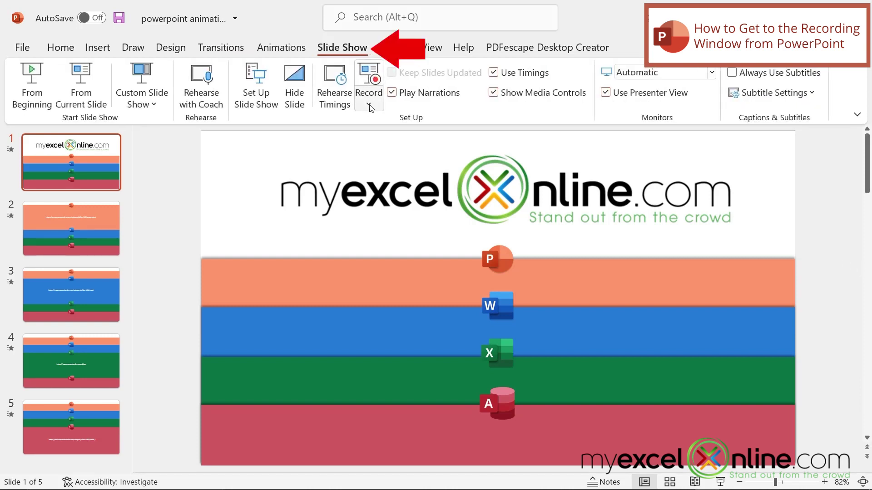
pyautogui.click(369, 106)
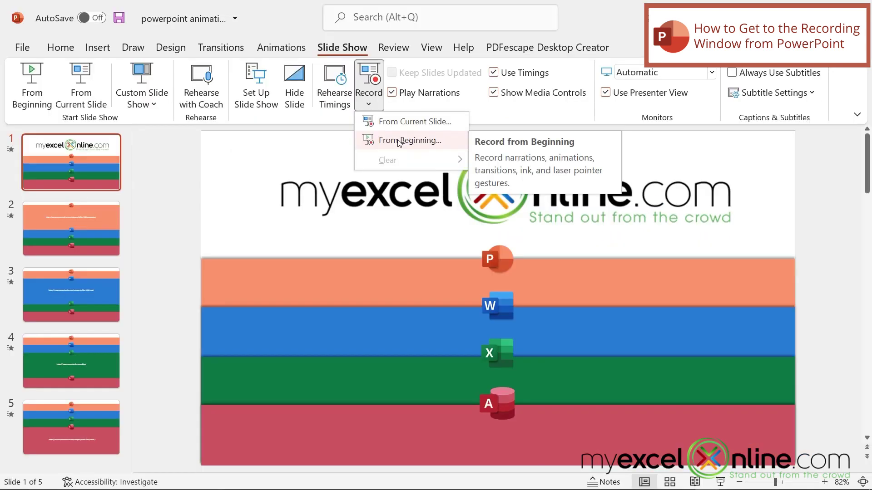
pyautogui.click(309, 202)
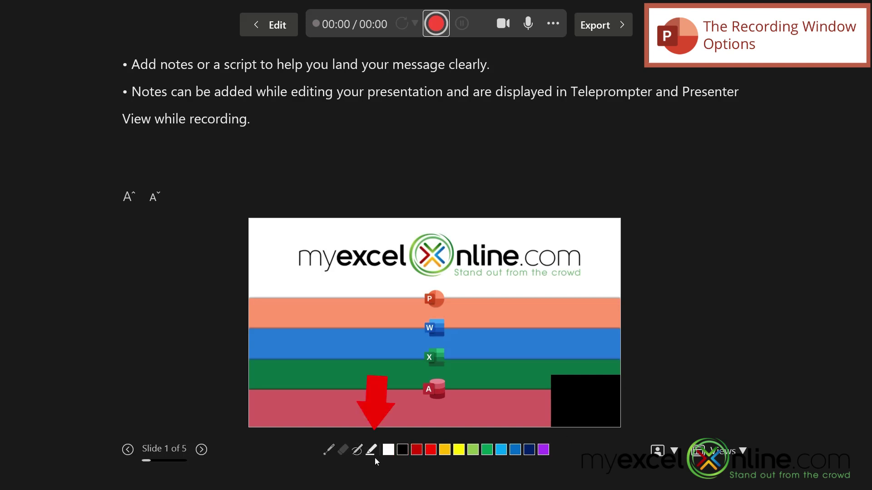
# Pick the black pen, try Teleprompter and Presenter View, then settle on Slide View without notes.
pyautogui.click(407, 452)
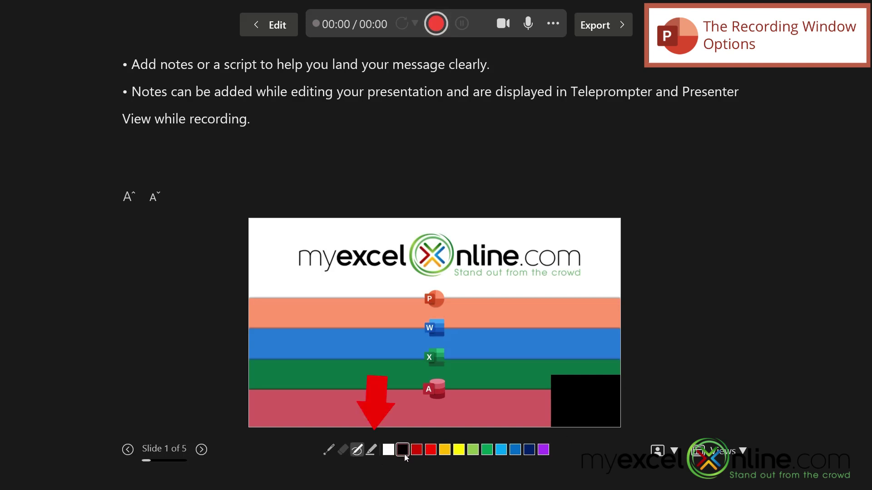
pyautogui.click(743, 452)
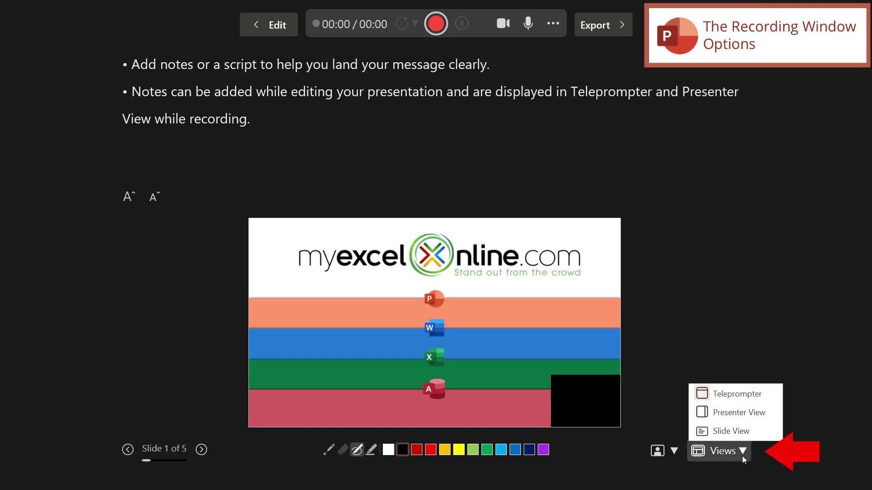
pyautogui.click(732, 399)
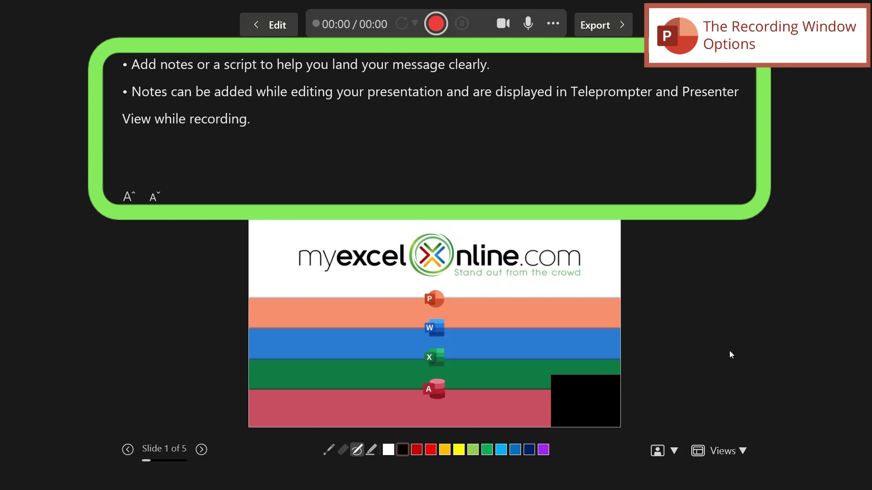
pyautogui.click(741, 452)
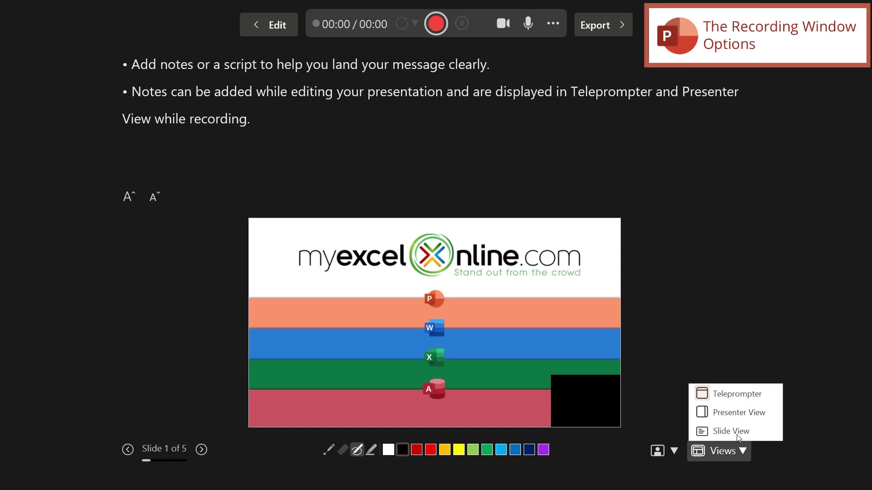
pyautogui.click(733, 412)
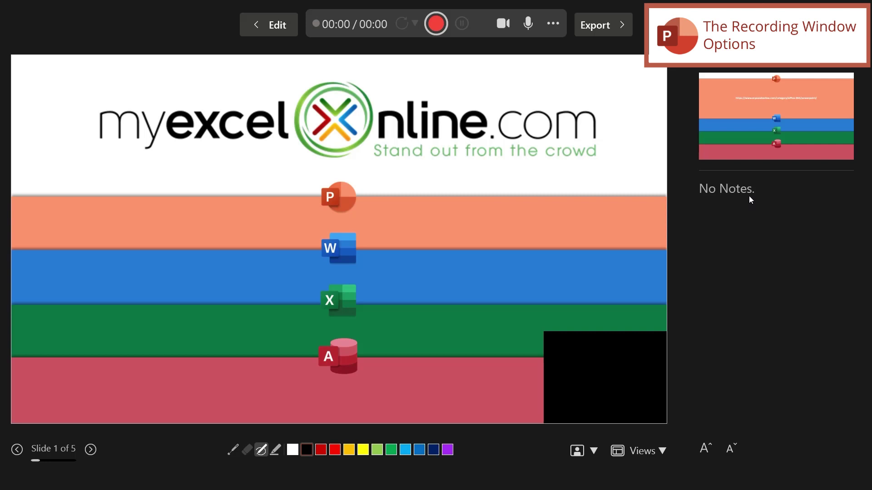
pyautogui.click(663, 453)
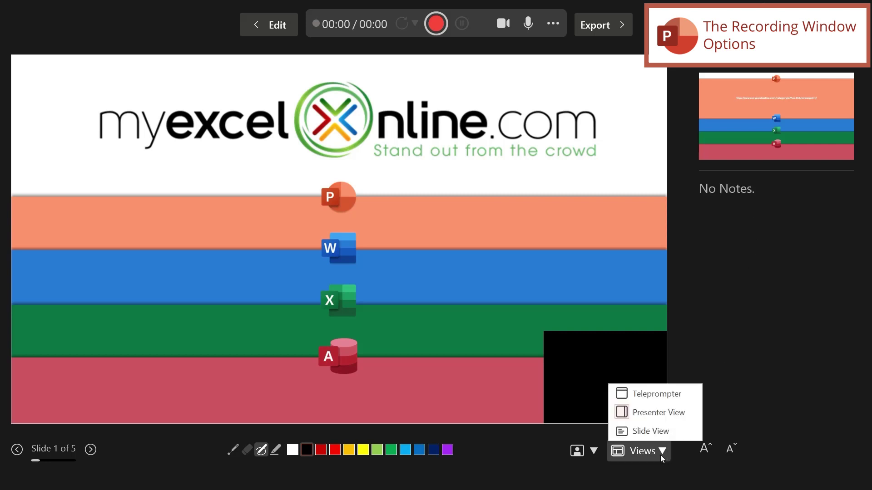
pyautogui.click(660, 433)
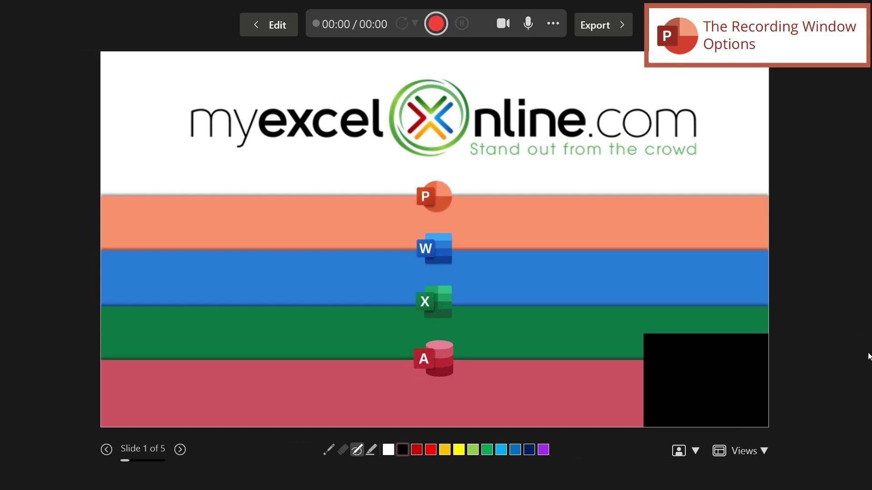
# Start recording, advance to slide 2 and write PP in black ink.
pyautogui.click(432, 25)
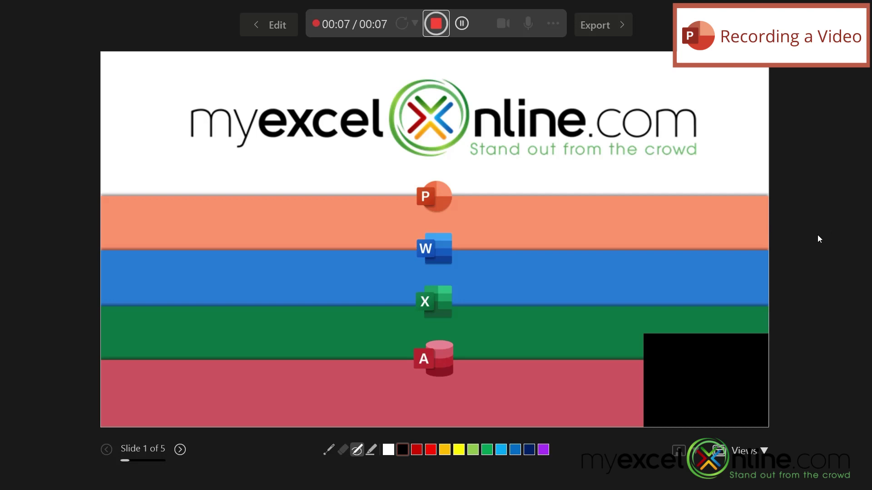
pyautogui.press('Right')
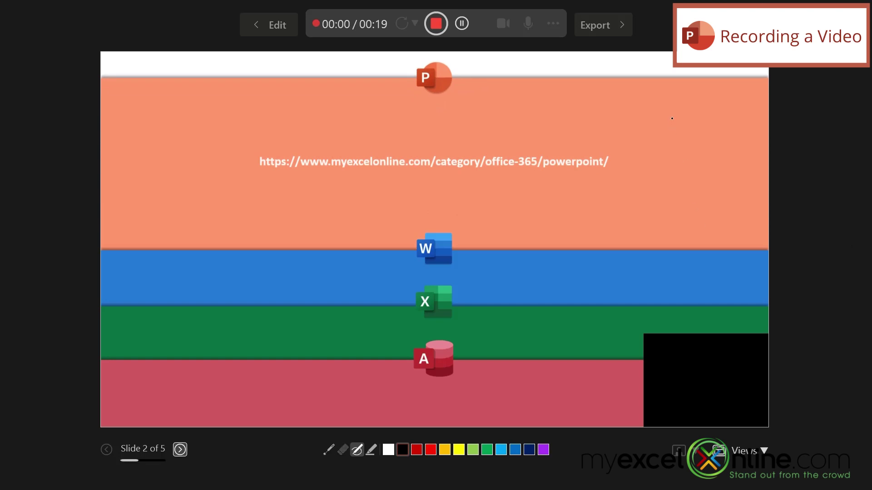
pyautogui.moveTo(651, 149)
pyautogui.mouseDown()
pyautogui.moveTo(665, 120)
pyautogui.moveTo(646, 135)
pyautogui.moveTo(682, 147)
pyautogui.mouseUp()
pyautogui.moveTo(675, 109)
pyautogui.mouseDown()
pyautogui.moveTo(687, 108)
pyautogui.moveTo(664, 132)
pyautogui.mouseUp()
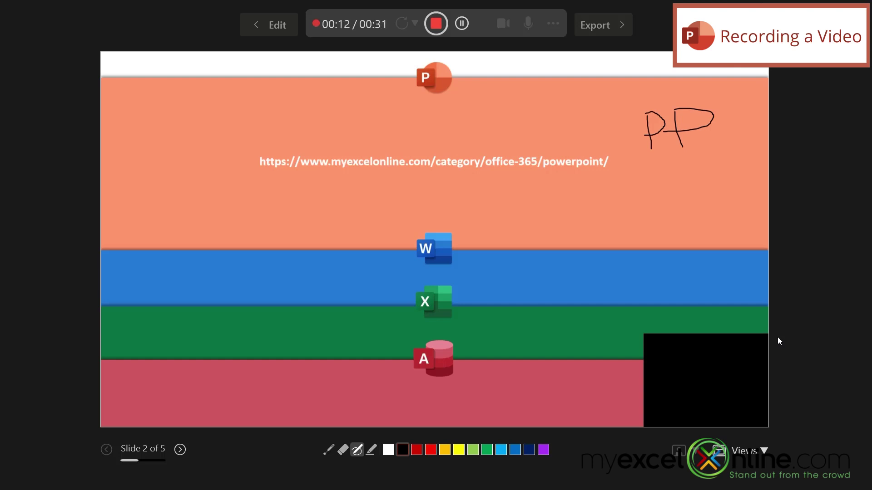
# Advance to slide 3 and draw a white W on the blue band.
pyautogui.press('Right')
pyautogui.press('Right')
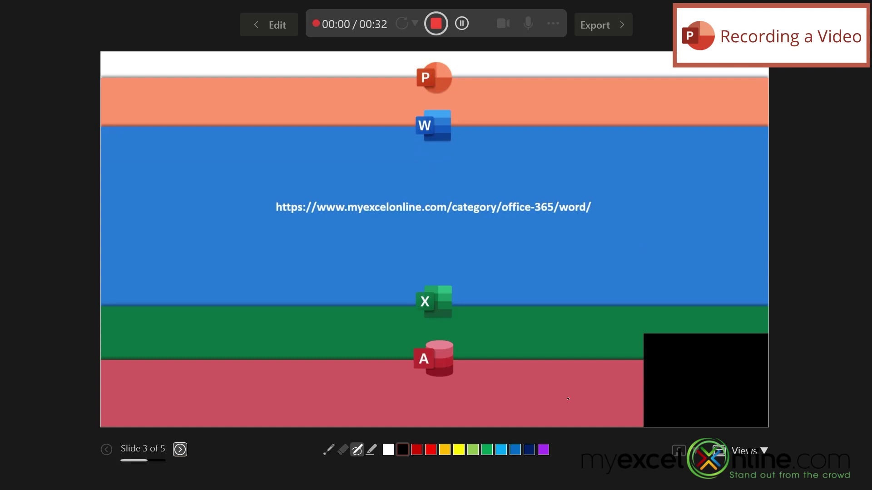
pyautogui.press('Right')
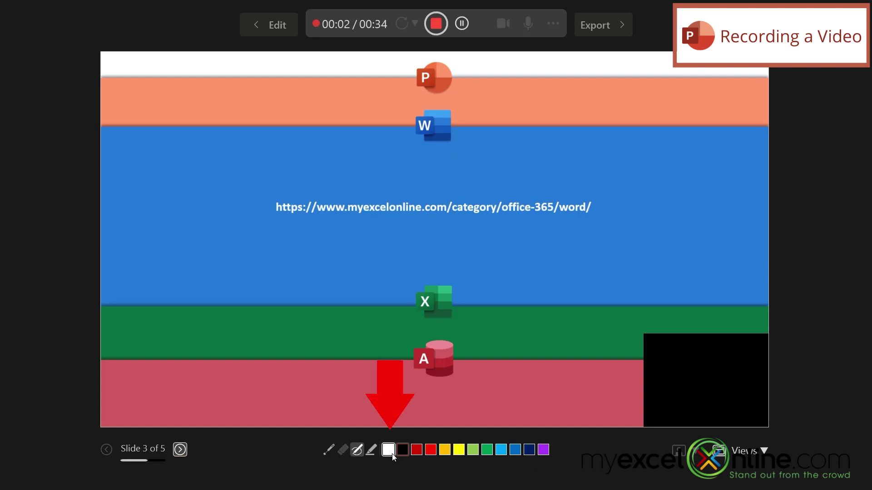
pyautogui.click(392, 454)
pyautogui.moveTo(627, 174)
pyautogui.mouseDown()
pyautogui.moveTo(655, 224)
pyautogui.moveTo(691, 218)
pyautogui.mouseUp()
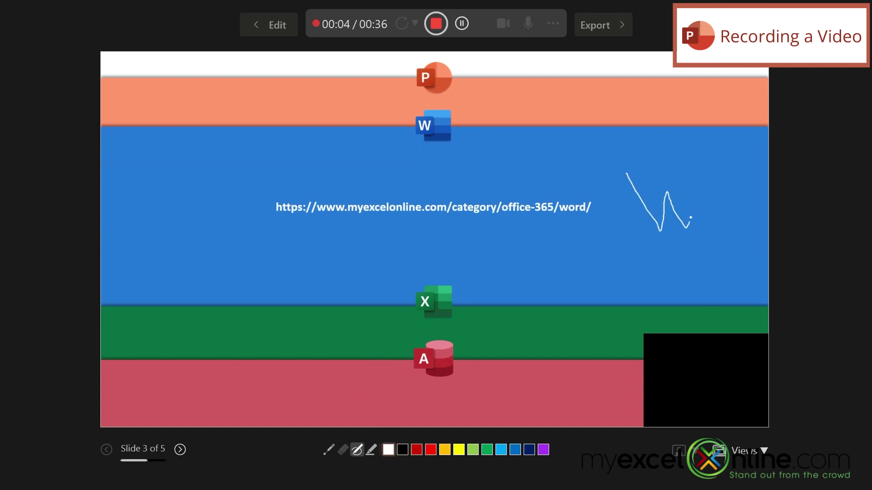
pyautogui.press('Right')
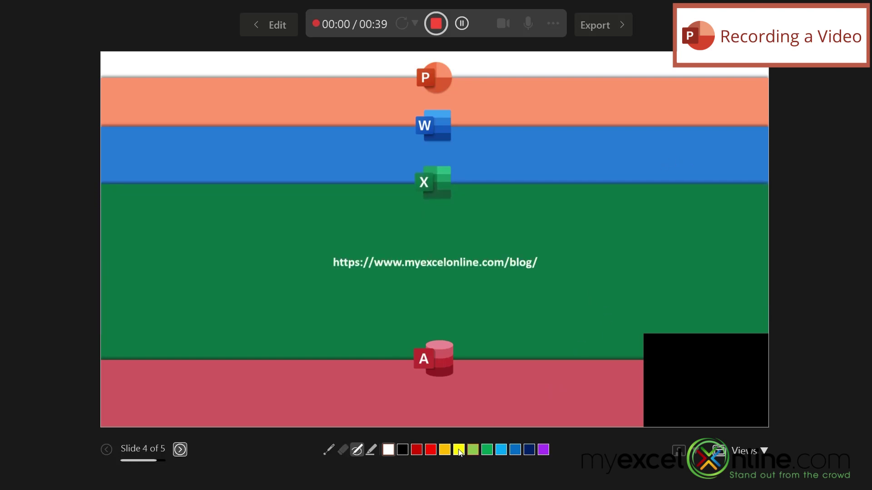
# Draw an E in dark red ink beside the Excel band.
pyautogui.click(418, 451)
pyautogui.moveTo(583, 226); pyautogui.dragTo(691, 276)
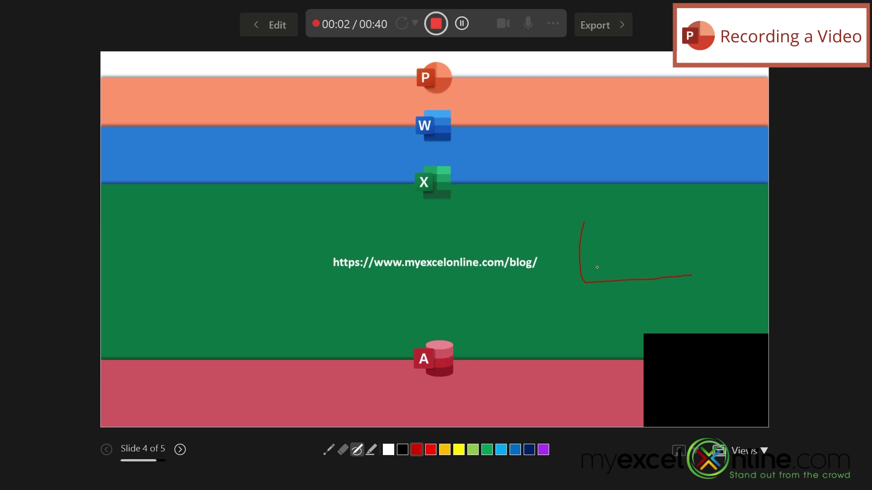
pyautogui.moveTo(579, 251); pyautogui.dragTo(609, 248)
pyautogui.moveTo(585, 220); pyautogui.dragTo(700, 225)
# On slide 5, highlight the Access URL in yellow, then end the show and recording.
pyautogui.press('Right')
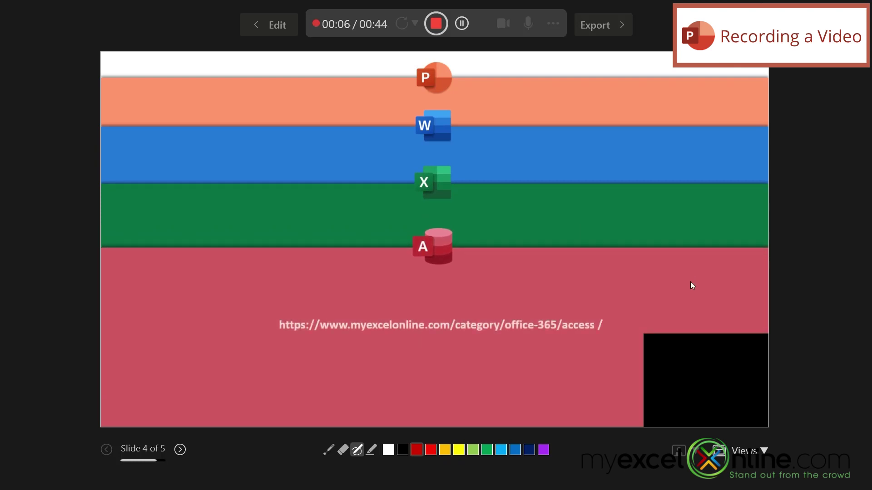
pyautogui.press('Right')
pyautogui.click(403, 451)
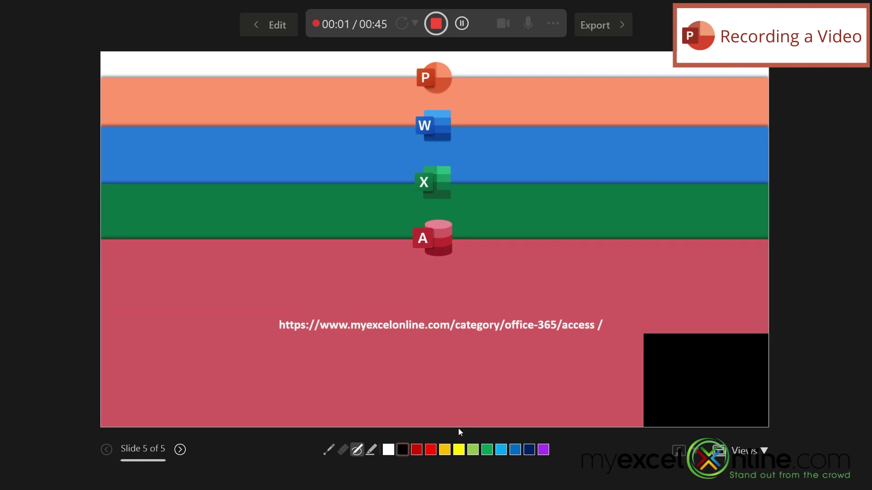
pyautogui.click(371, 450)
pyautogui.click(459, 449)
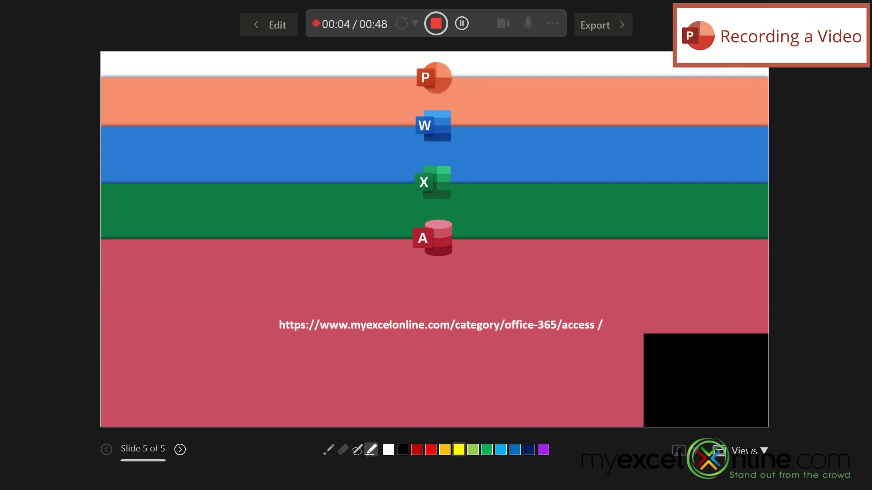
pyautogui.moveTo(389, 324); pyautogui.dragTo(599, 327)
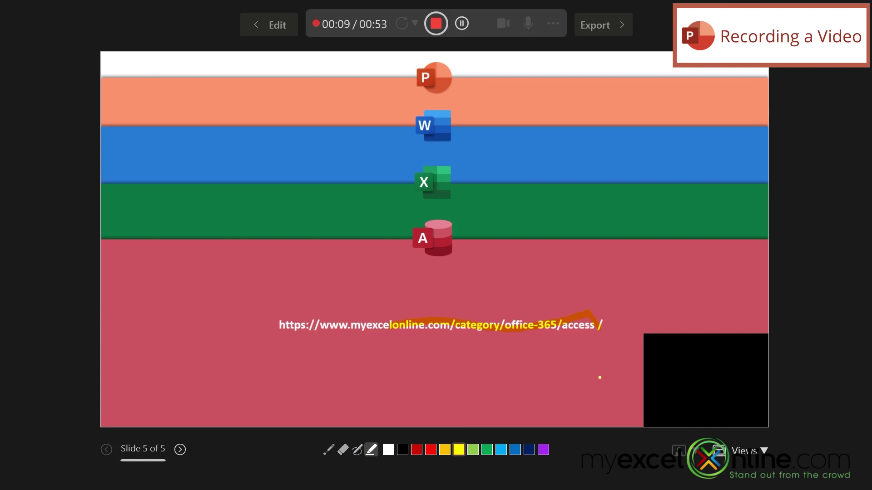
pyautogui.press('Right')
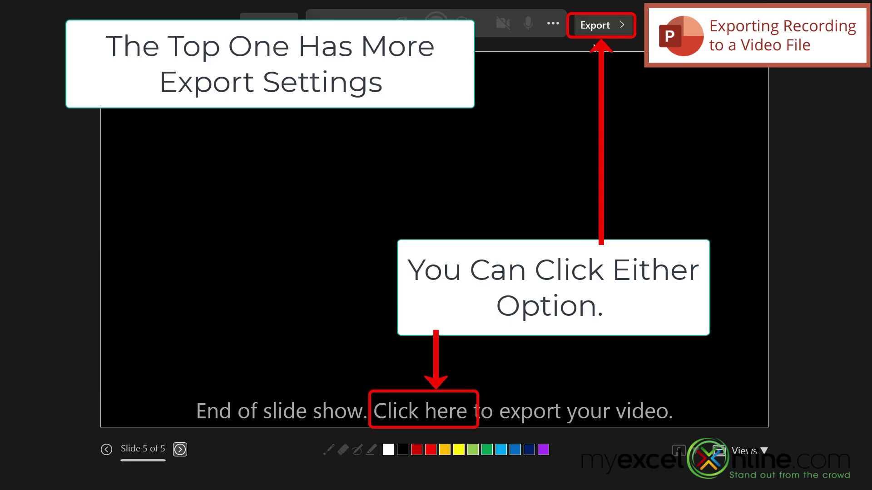
# Export the recording as the MP4 'powerpoint animation 2022' and confirm opening the video.
pyautogui.click(594, 30)
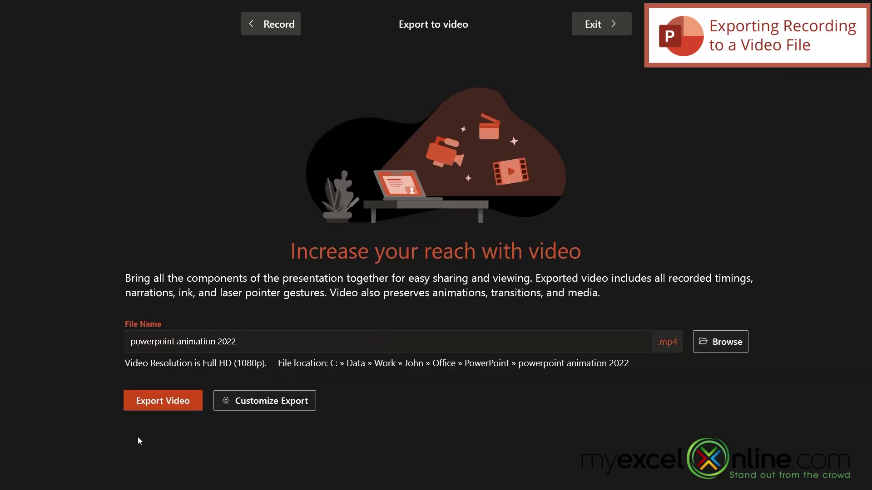
pyautogui.click(156, 402)
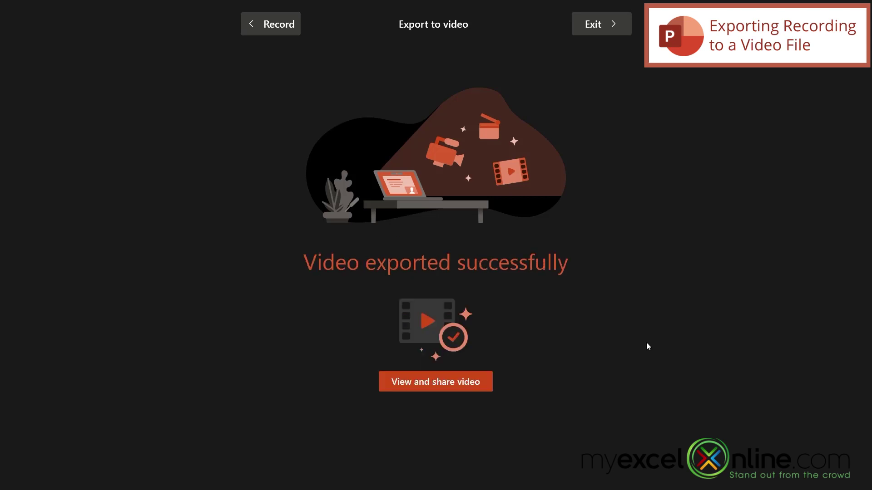
pyautogui.click(425, 381)
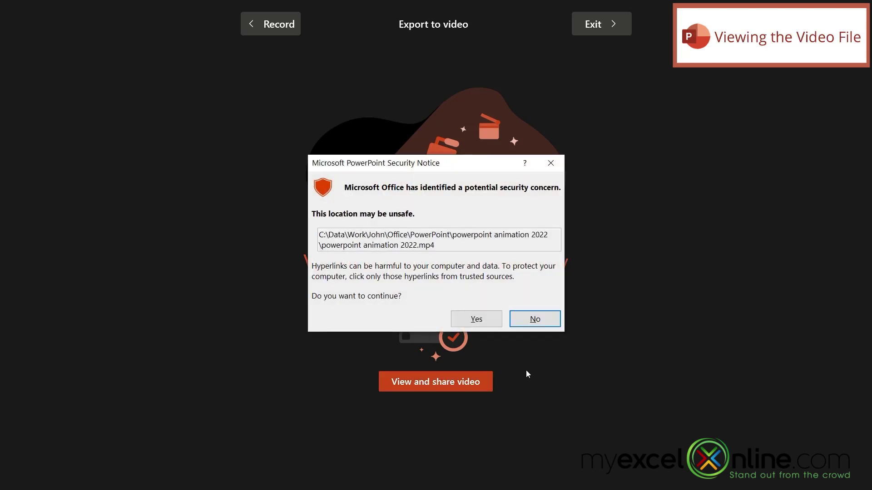
pyautogui.click(477, 319)
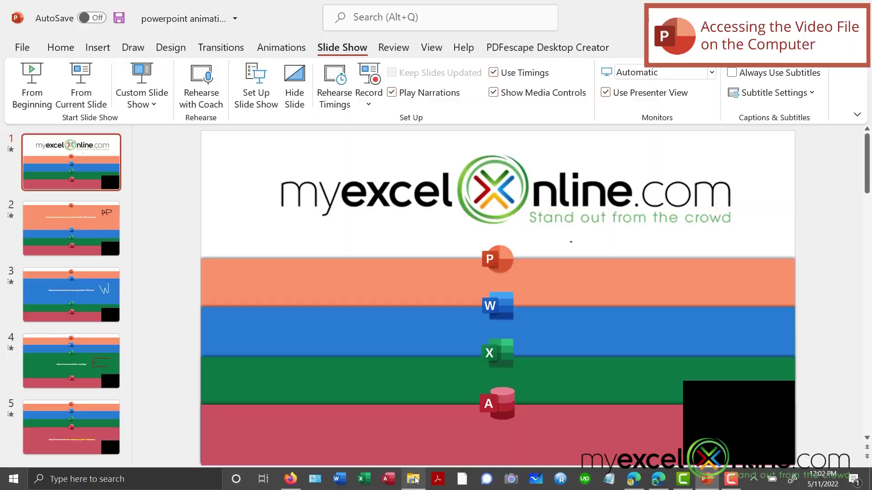
# Open the powerpoint animation 2022 folder holding the 7.26 MB MP4 in File Explorer.
pyautogui.click(413, 479)
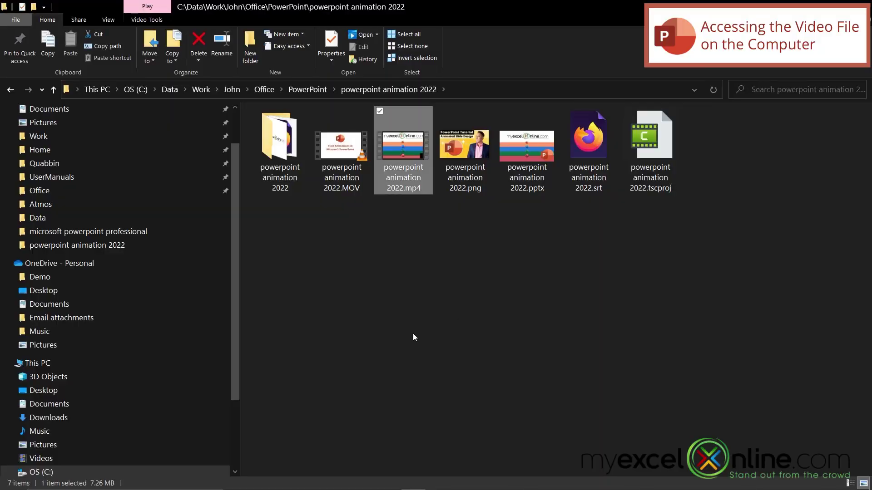